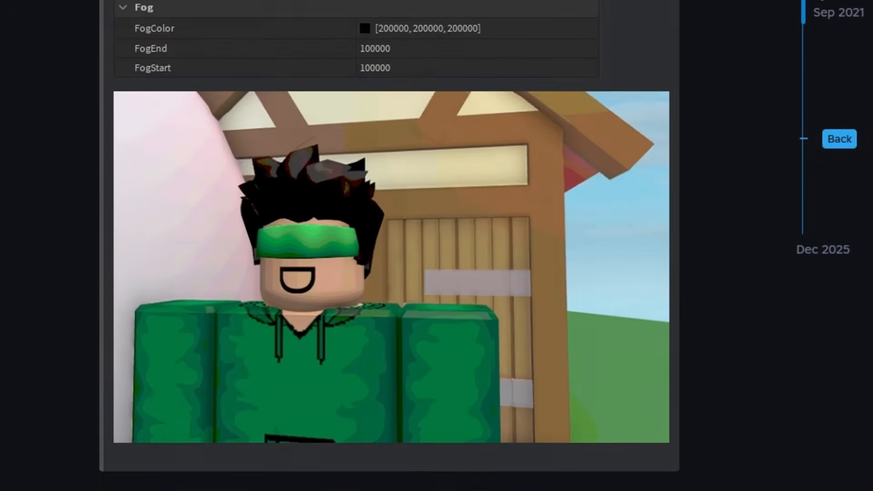
Step: Read the forum thread on cel shade lighting and its replies, and look through the available materials
{"action": "scroll", "coordinate": [391, 245], "scroll_direction": "down", "scroll_amount": 6}
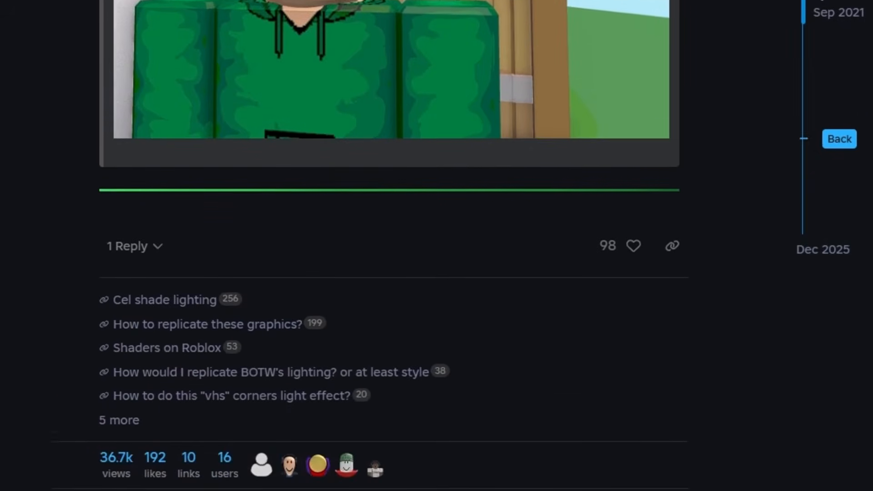
{"action": "scroll", "coordinate": [391, 245], "scroll_direction": "down", "scroll_amount": 8}
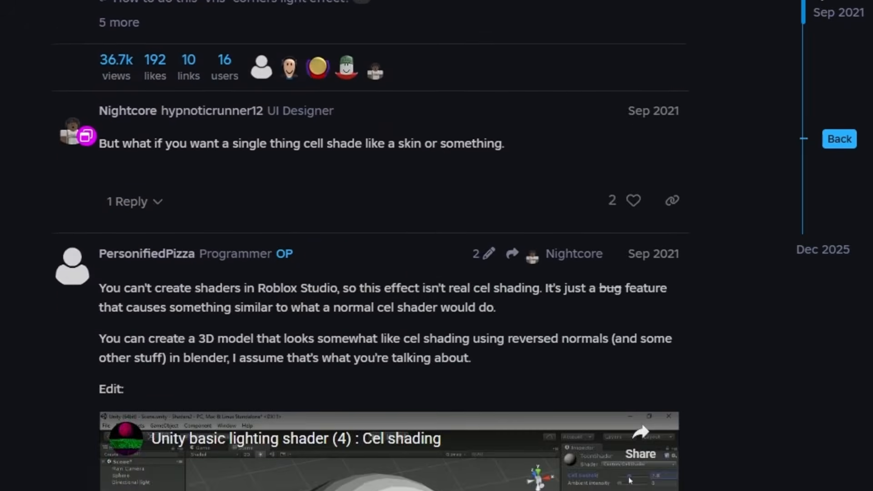
{"action": "scroll", "coordinate": [390, 246], "scroll_direction": "down", "scroll_amount": 3}
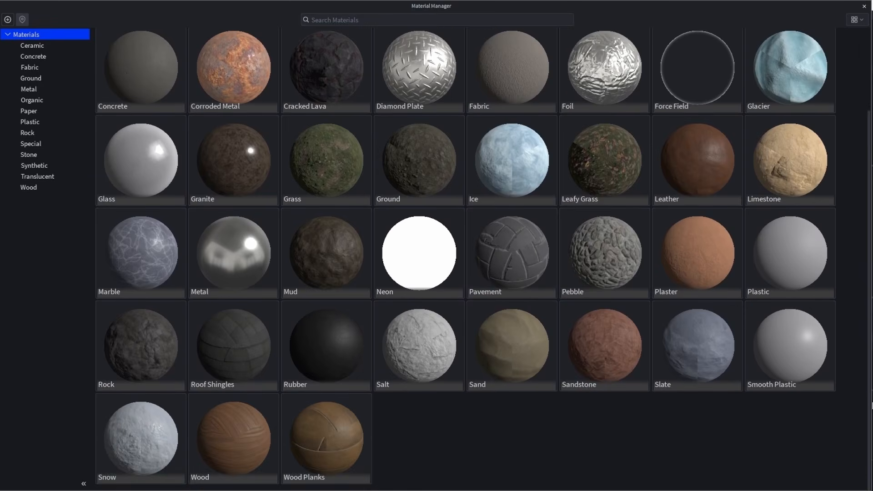
{"action": "scroll", "coordinate": [867, 112], "scroll_direction": "up", "scroll_amount": 2}
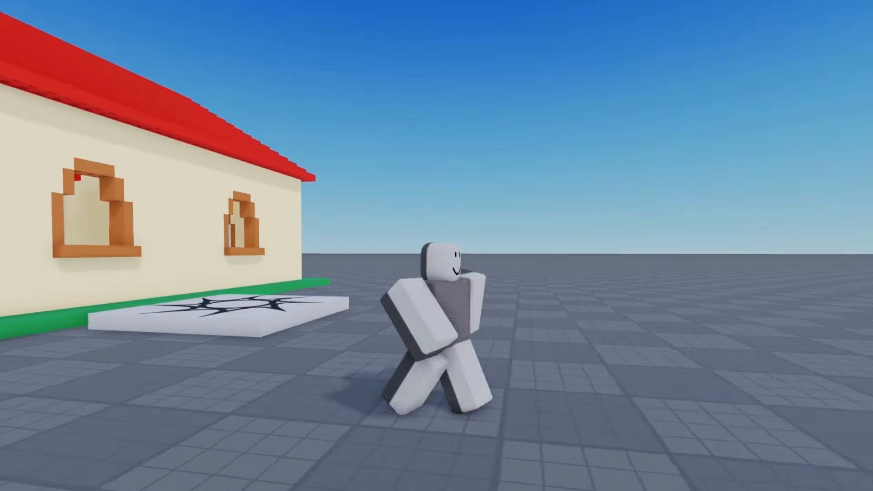
Step: Inspect the character's shading near the house from different angles and scale its head sideways
{"action": "right_click_drag", "start_coordinate": [630, 84], "coordinate": [544, 279]}
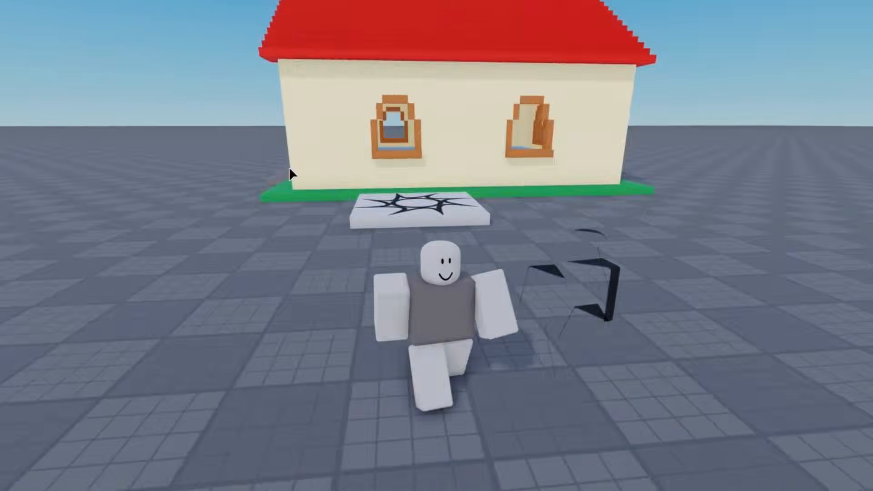
{"action": "right_click_drag", "start_coordinate": [289, 168], "coordinate": [394, 189]}
{"action": "key", "text": "s"}
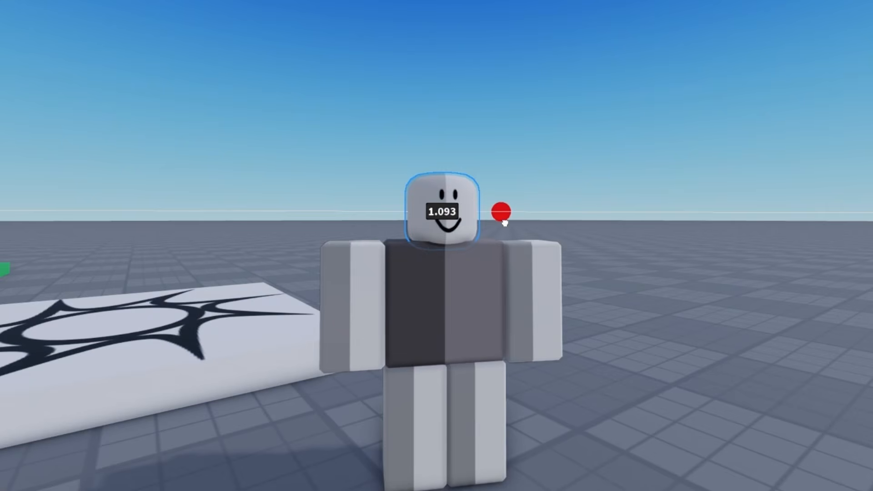
{"action": "left_click_drag", "start_coordinate": [504, 214], "coordinate": [509, 223]}
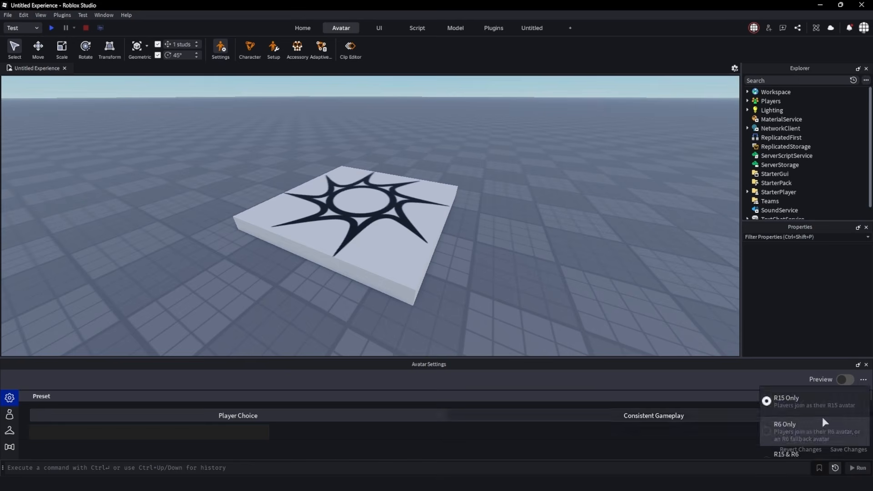
Step: Set the experience's avatar type to R6 Only and save the avatar settings
{"action": "left_click", "coordinate": [840, 450]}
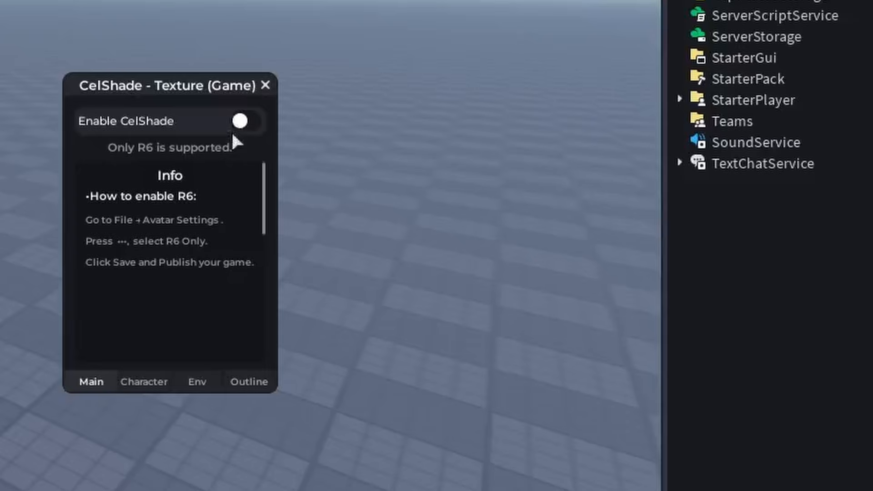
Step: Set the character's shadow snap angle to 35 in the CelShade texture settings
{"action": "left_click", "coordinate": [119, 380]}
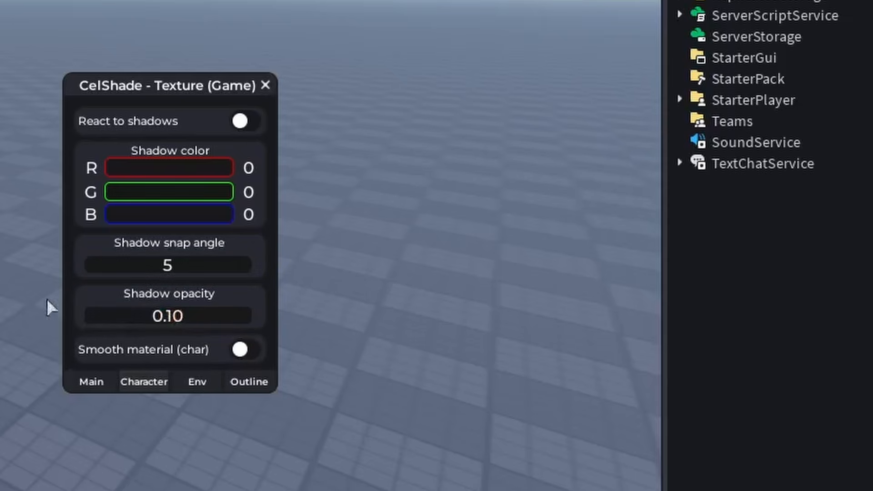
{"action": "left_click_drag", "start_coordinate": [47, 300], "coordinate": [4, 262]}
{"action": "left_click_drag", "start_coordinate": [96, 270], "coordinate": [286, 290]}
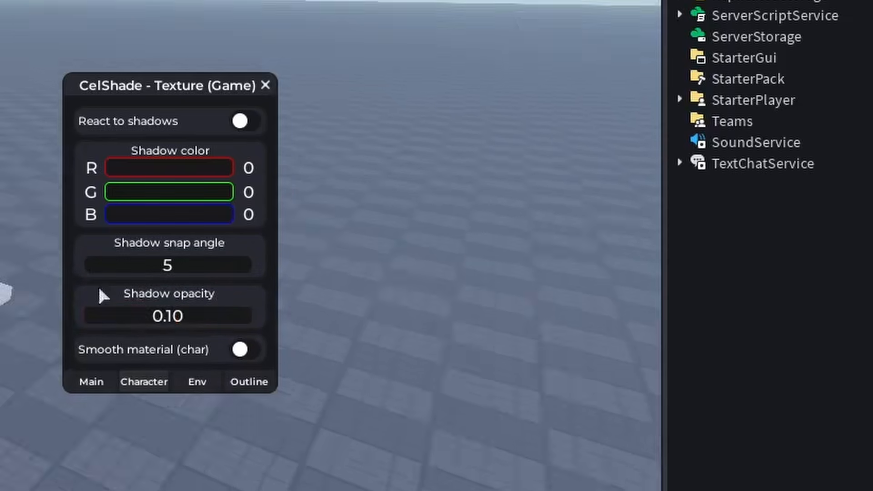
{"action": "left_click", "coordinate": [245, 121]}
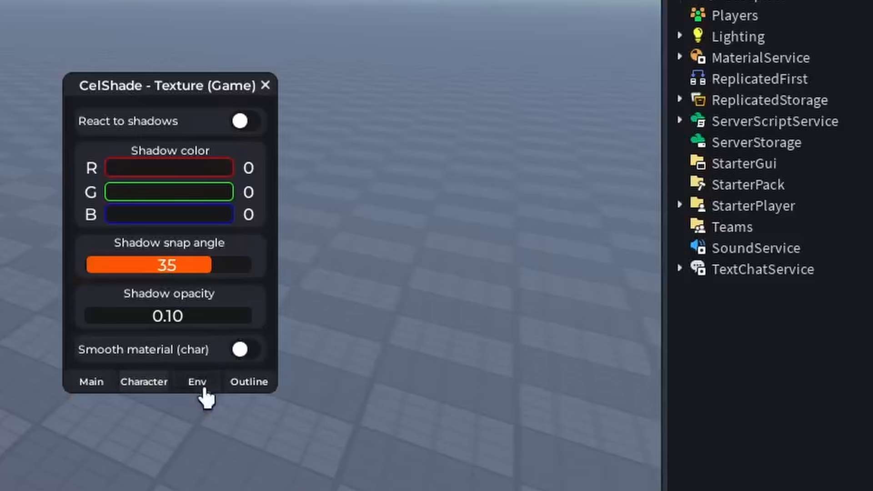
Step: Set the environment's CelShade render radius to 150.65 and reduce the update interval to about 1.00
{"action": "left_click", "coordinate": [200, 389]}
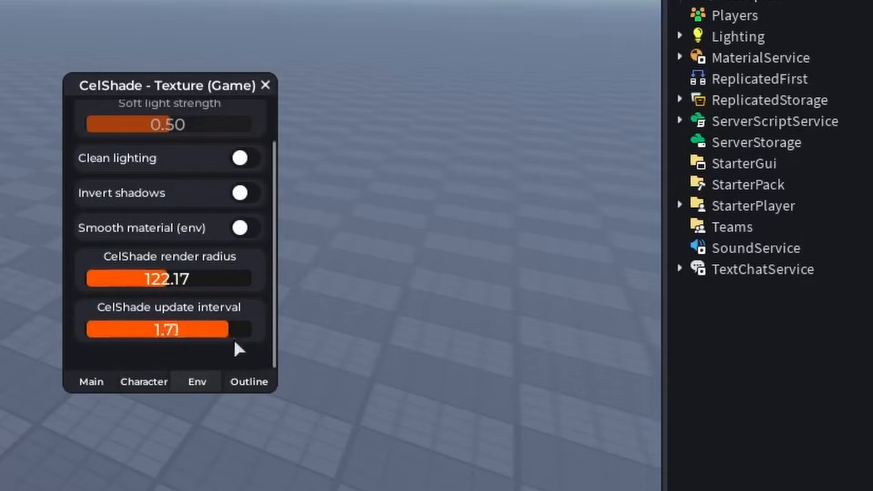
{"action": "left_click", "coordinate": [249, 381]}
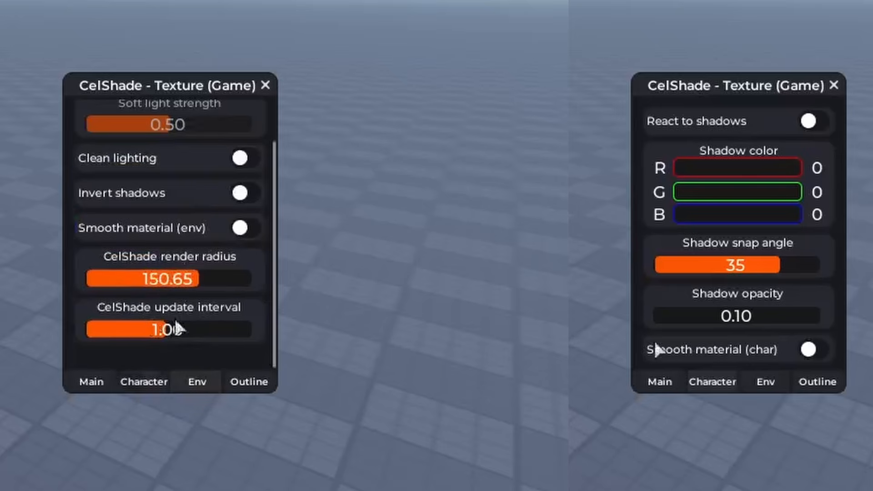
{"action": "left_click_drag", "start_coordinate": [164, 336], "coordinate": [149, 337]}
{"action": "left_click", "coordinate": [773, 387]}
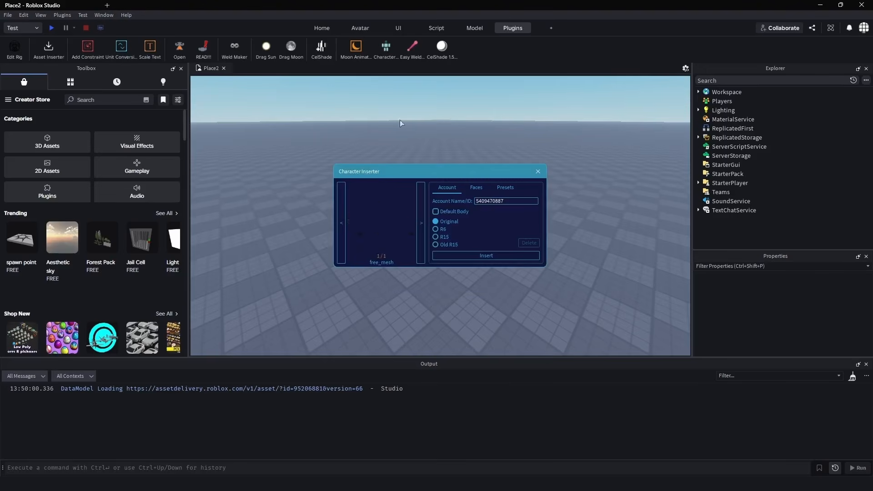
Step: Insert an R6 character on the spawn platform and attach CelShade to it with CelShade 1.5
{"action": "left_click", "coordinate": [456, 218]}
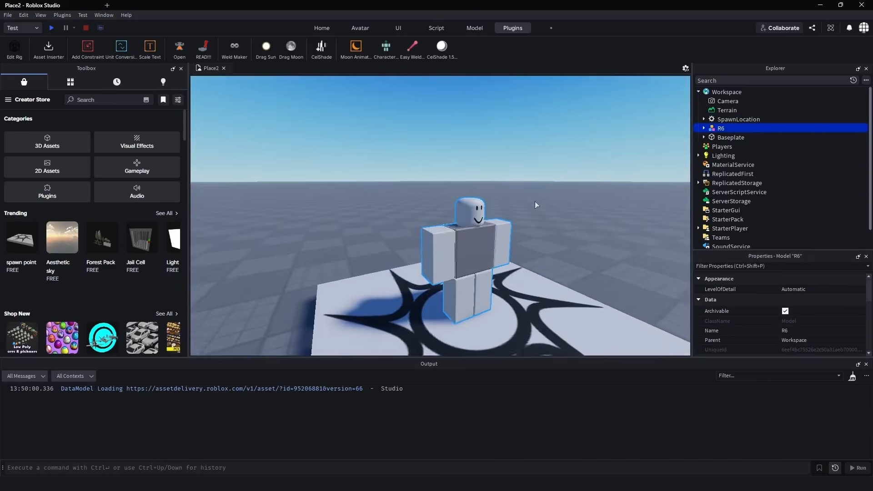
{"action": "left_click", "coordinate": [441, 46]}
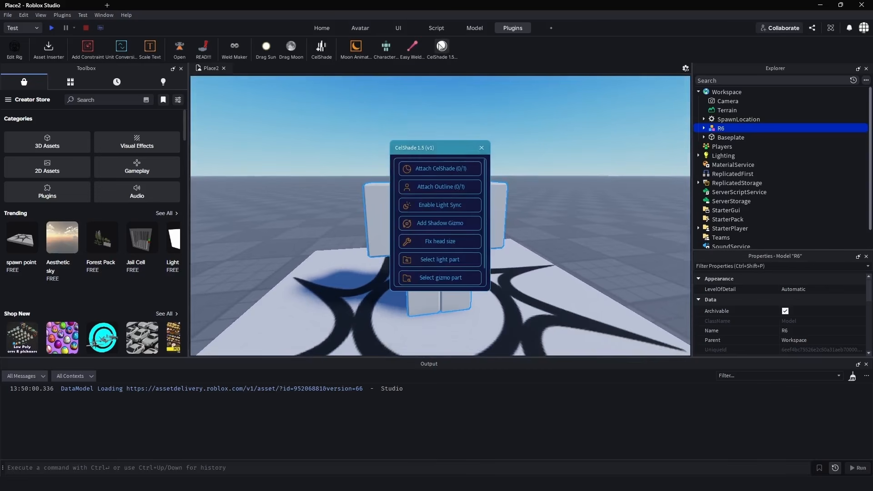
{"action": "left_click", "coordinate": [444, 169]}
{"action": "mouse_move", "coordinate": [449, 152]}
{"action": "left_mouse_down"}
{"action": "mouse_move", "coordinate": [295, 176]}
{"action": "mouse_move", "coordinate": [280, 167]}
{"action": "left_mouse_up"}
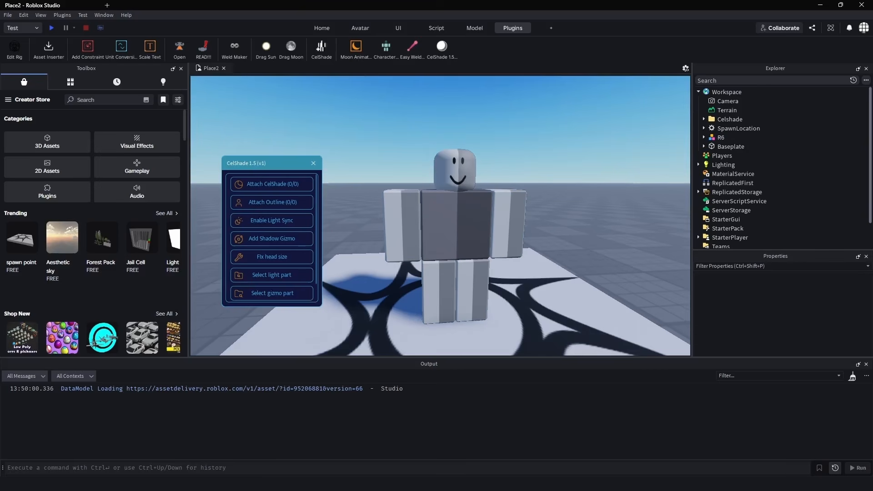
Step: Enable Light Sync for the cel-shaded character and add a shadow gizmo beside it
{"action": "left_click", "coordinate": [282, 219]}
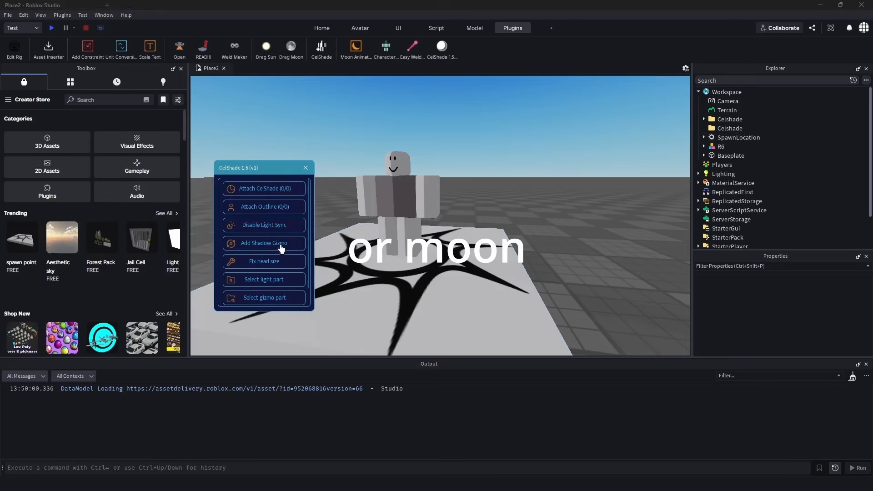
{"action": "left_click", "coordinate": [280, 245]}
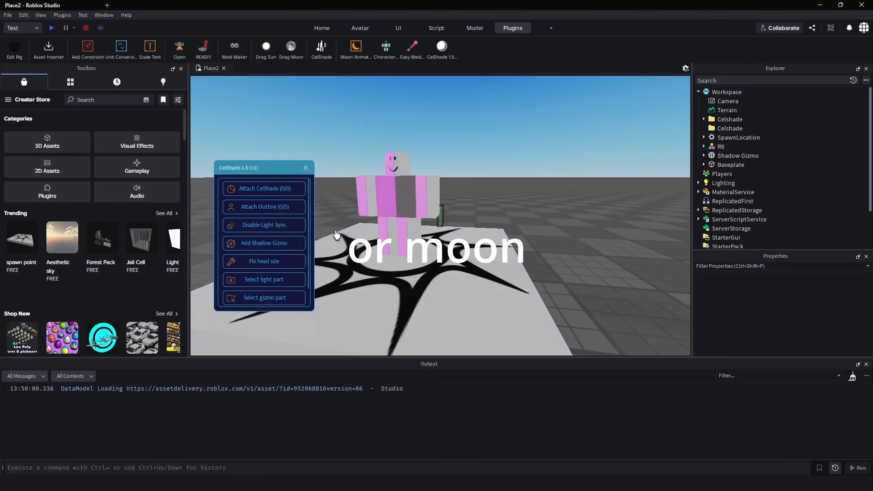
{"action": "right_click_drag", "start_coordinate": [492, 198], "coordinate": [487, 198]}
{"action": "key", "text": "d"}
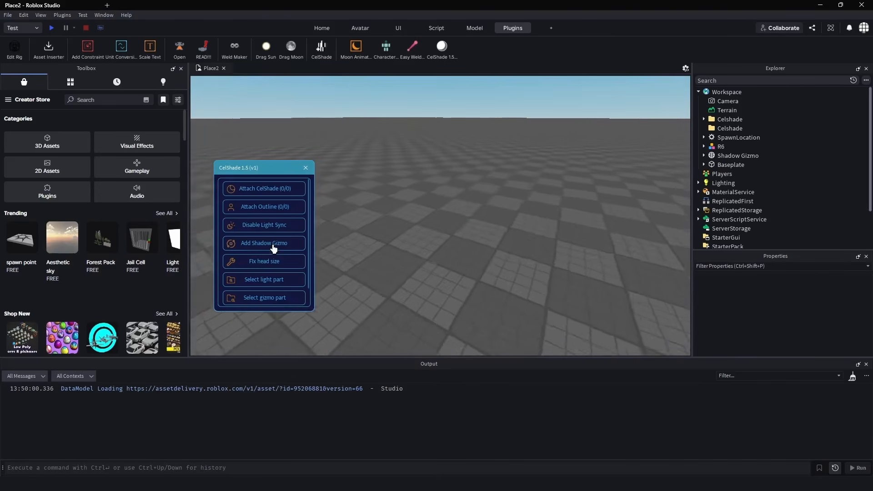
Step: Add a batch of further shadow gizmos on the empty baseplate area
{"action": "left_click", "coordinate": [266, 244]}
{"action": "left_click", "coordinate": [267, 244]}
{"action": "left_click", "coordinate": [267, 245]}
{"action": "left_click", "coordinate": [267, 245]}
{"action": "left_click", "coordinate": [267, 245]}
{"action": "left_click", "coordinate": [267, 245]}
{"action": "left_click", "coordinate": [267, 245]}
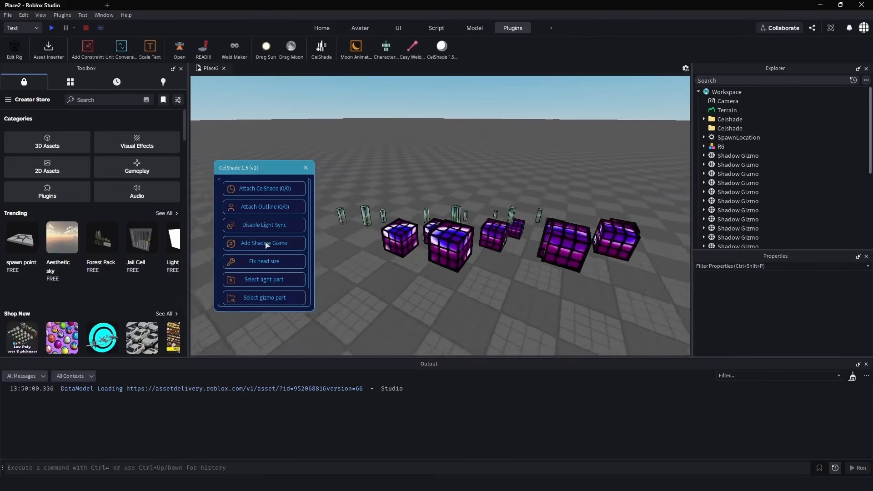
Step: Cycle the selection through the shadow gizmo parts in the workspace
{"action": "scroll", "coordinate": [279, 280], "scroll_direction": "down", "scroll_amount": 1}
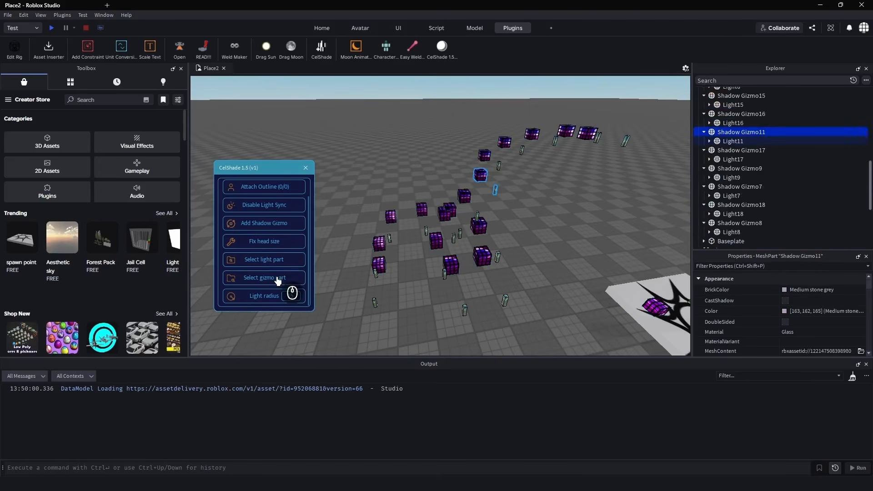
{"action": "left_click", "coordinate": [277, 281]}
{"action": "left_click", "coordinate": [277, 280]}
{"action": "left_click", "coordinate": [278, 281]}
{"action": "left_click", "coordinate": [277, 281]}
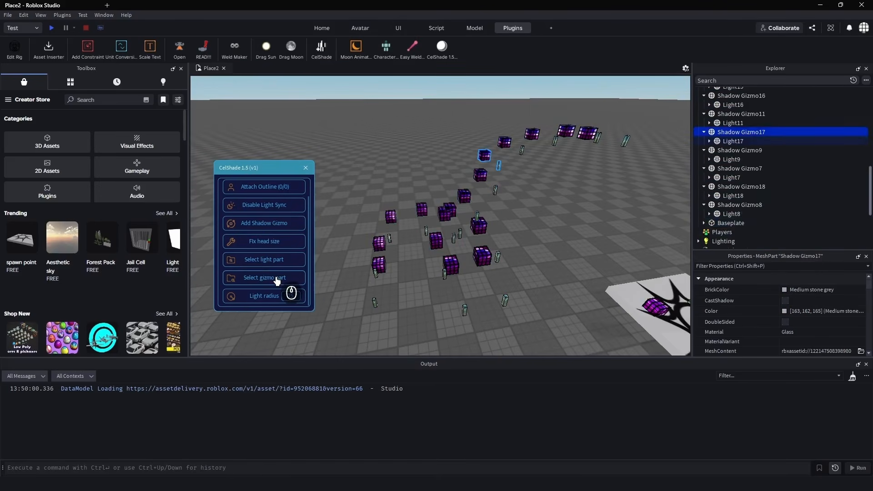
{"action": "left_click", "coordinate": [278, 280]}
Step: Cycle the selection through the light parts belonging to the shadow gizmos
{"action": "key", "text": "alt+z"}
{"action": "key", "text": "alt+z"}
{"action": "key", "text": "alt+z"}
{"action": "key", "text": "alt+z"}
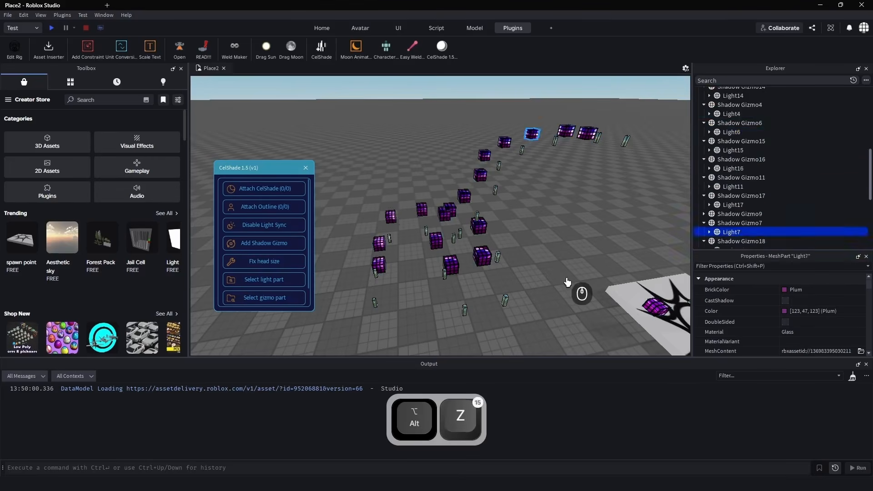
{"action": "key", "text": "alt+z"}
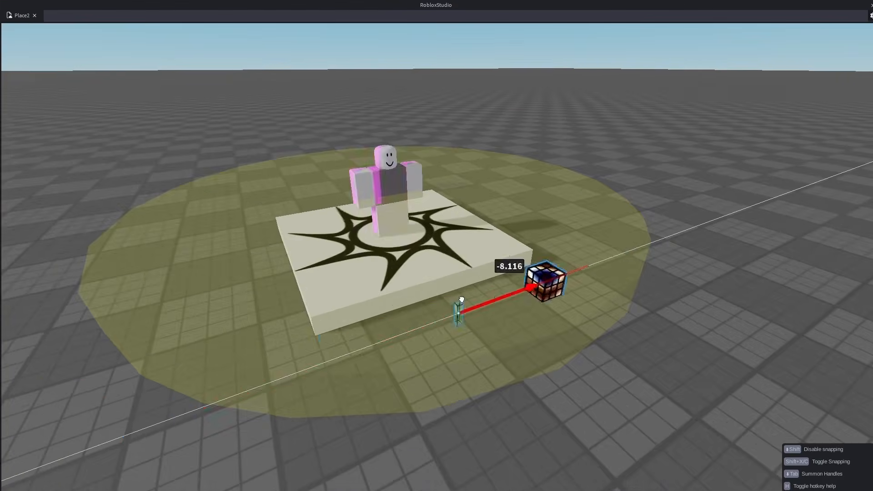
Step: Reposition the shadow gizmo beside the spawn platform to change how it shades the character
{"action": "left_click_drag", "start_coordinate": [551, 282], "coordinate": [451, 294]}
{"action": "left_click_drag", "start_coordinate": [547, 304], "coordinate": [557, 300]}
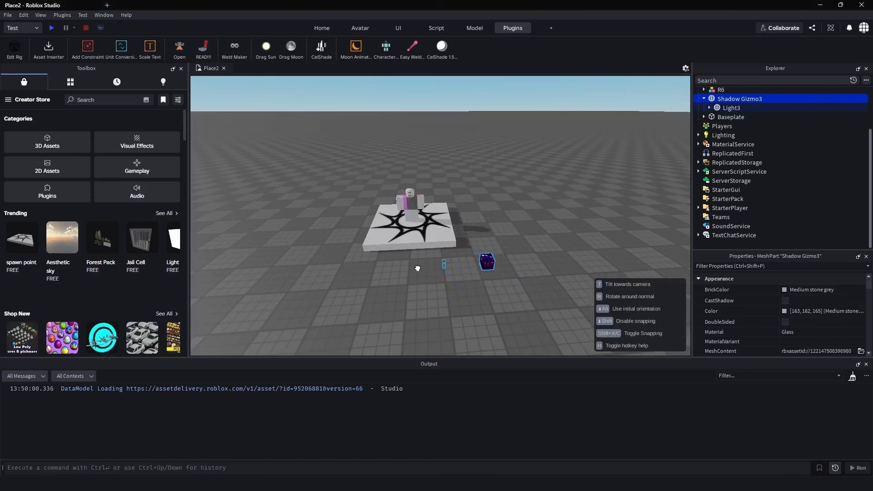
{"action": "scroll", "coordinate": [313, 277], "scroll_direction": "up", "scroll_amount": 3}
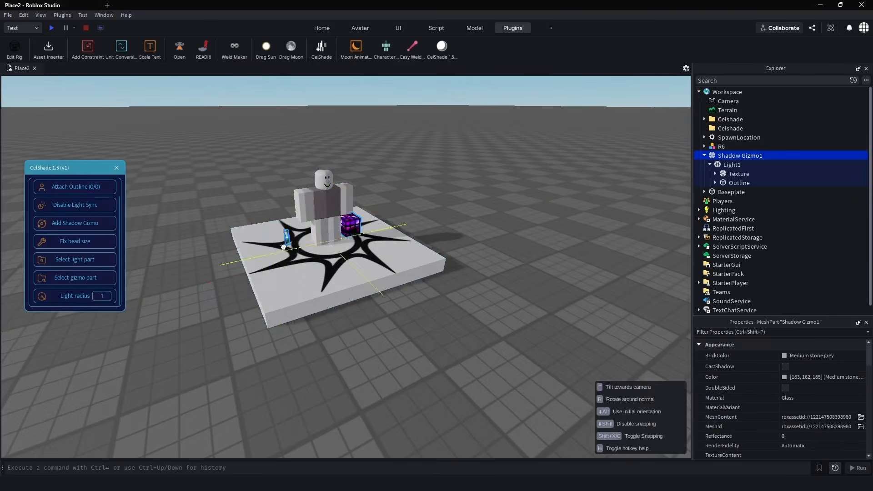
Step: Set the light radius to 9999 and move the shadow gizmo across the scene past the character
{"action": "type", "text": "9"}
{"action": "right_click_drag", "start_coordinate": [140, 294], "coordinate": [200, 323]}
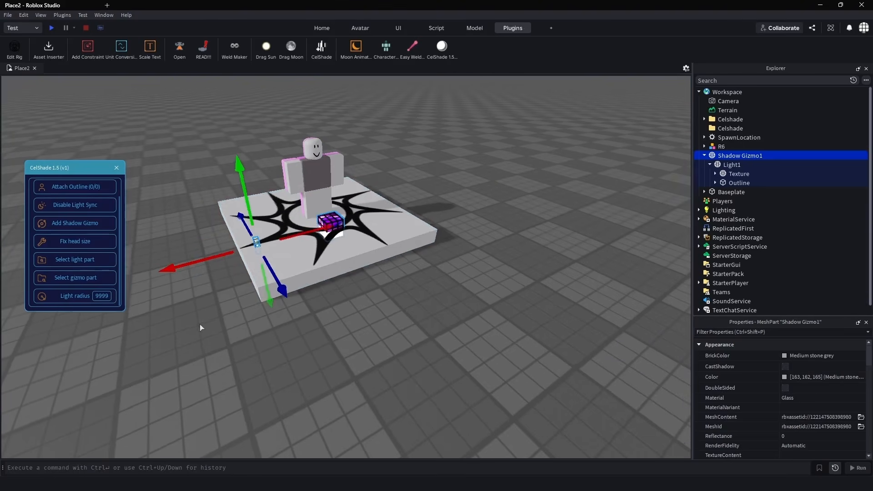
{"action": "left_click", "coordinate": [200, 323]}
{"action": "left_click", "coordinate": [255, 243]}
{"action": "left_click_drag", "start_coordinate": [255, 243], "coordinate": [563, 253]}
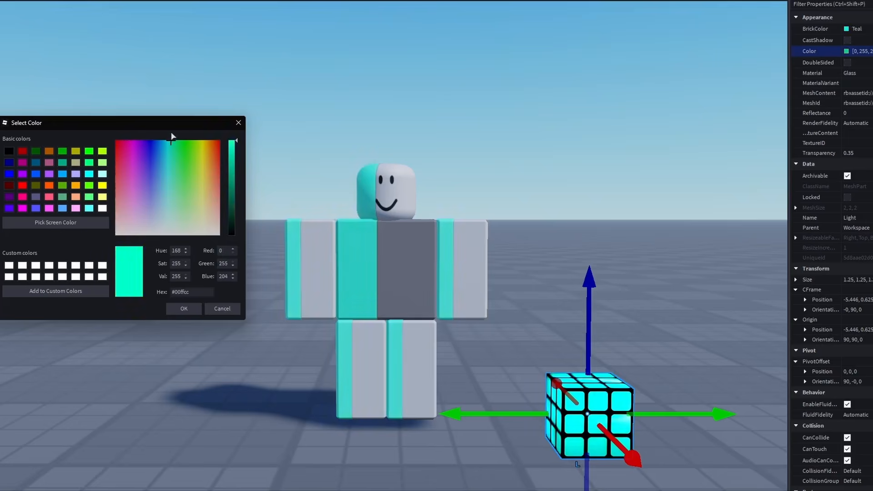
Step: Recolour the Light part, finishing with white [255, 255, 255], and move it beside the head to shift the shading edge
{"action": "mouse_move", "coordinate": [171, 136]}
{"action": "left_mouse_down"}
{"action": "mouse_move", "coordinate": [214, 132]}
{"action": "mouse_move", "coordinate": [150, 142]}
{"action": "mouse_move", "coordinate": [189, 166]}
{"action": "mouse_move", "coordinate": [135, 213]}
{"action": "left_mouse_up"}
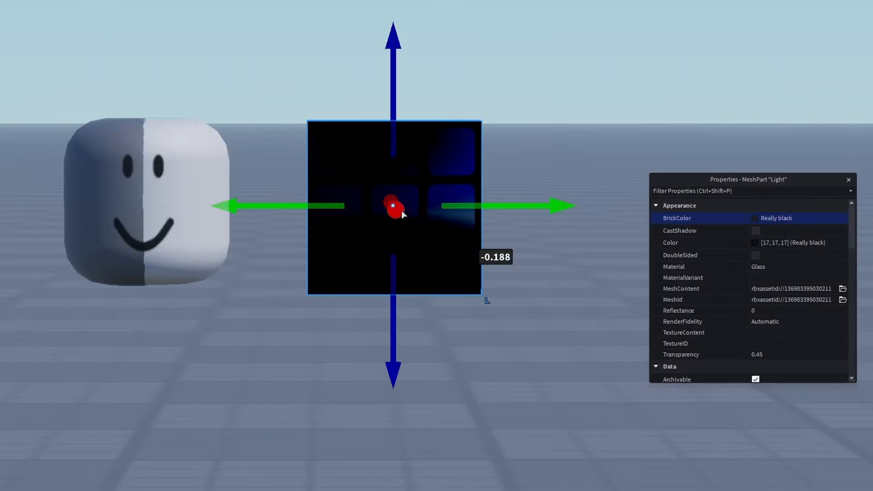
{"action": "left_click_drag", "start_coordinate": [392, 204], "coordinate": [727, 181]}
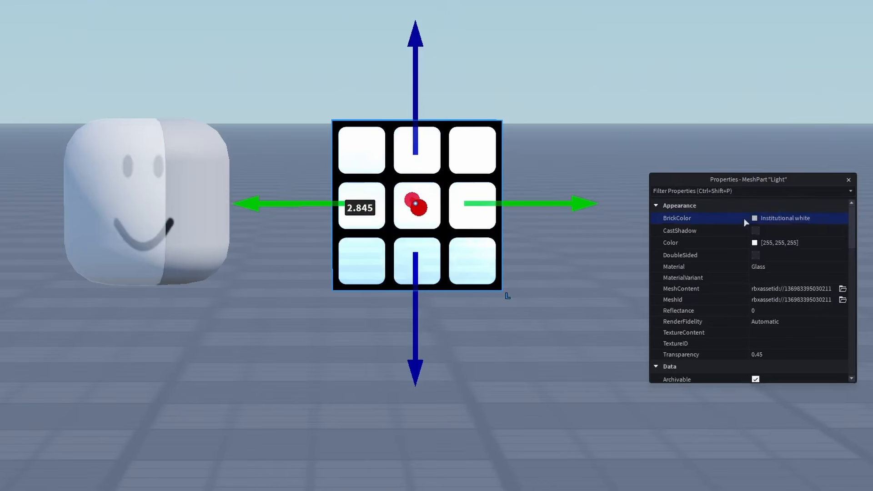
{"action": "left_click", "coordinate": [755, 230]}
{"action": "left_click_drag", "start_coordinate": [482, 204], "coordinate": [459, 220]}
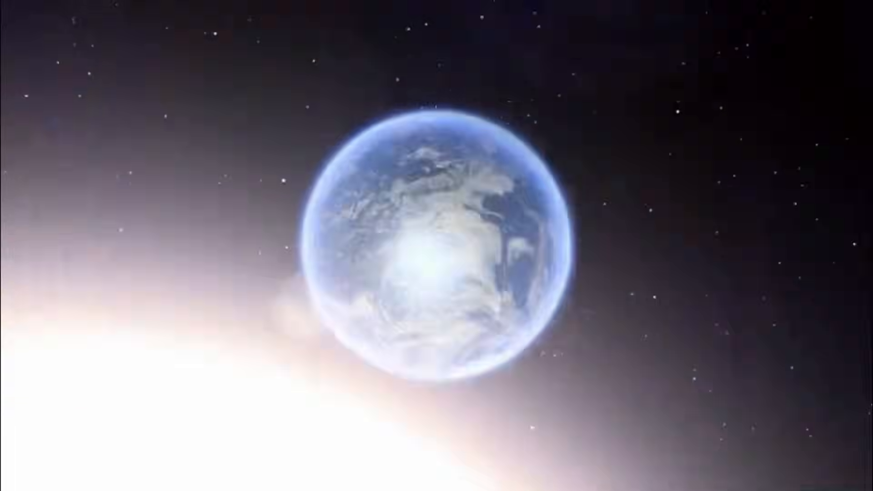
{"action": "left_click_drag", "start_coordinate": [72, 328], "coordinate": [457, 324]}
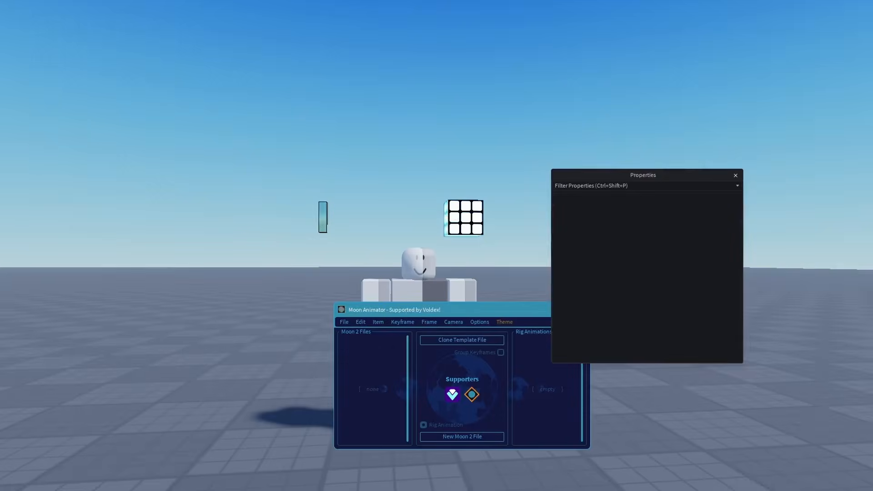
Step: Create a new Moon 2 file in Moon Animator and select the shadow gizmo in the scene
{"action": "left_click_drag", "start_coordinate": [355, 309], "coordinate": [52, 259]}
{"action": "left_click", "coordinate": [129, 386]}
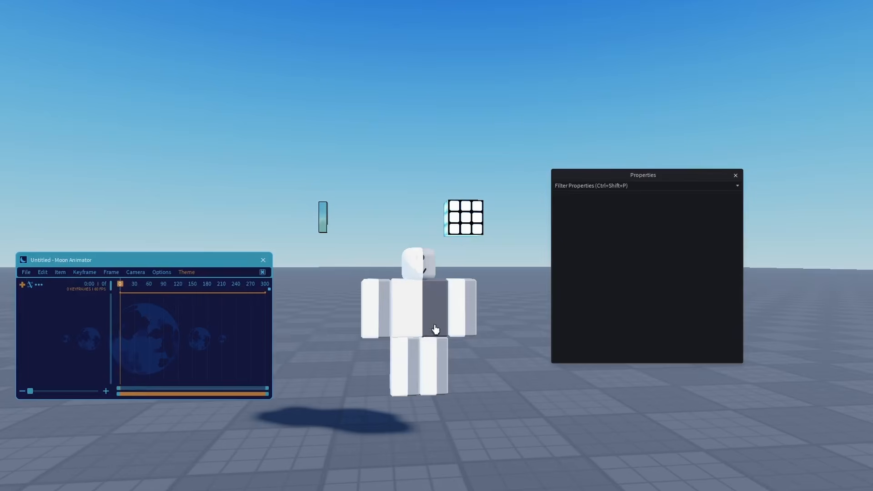
{"action": "left_click", "coordinate": [321, 216]}
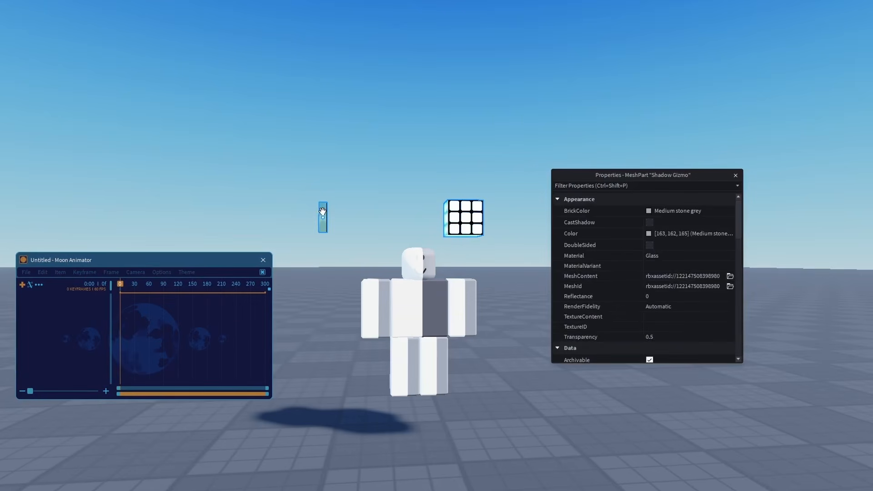
Step: Set the shadow gizmo's transparency to 1 and recolour the Light part to royal purple [98, 37, 209]
{"action": "left_click_drag", "start_coordinate": [702, 341], "coordinate": [766, 338]}
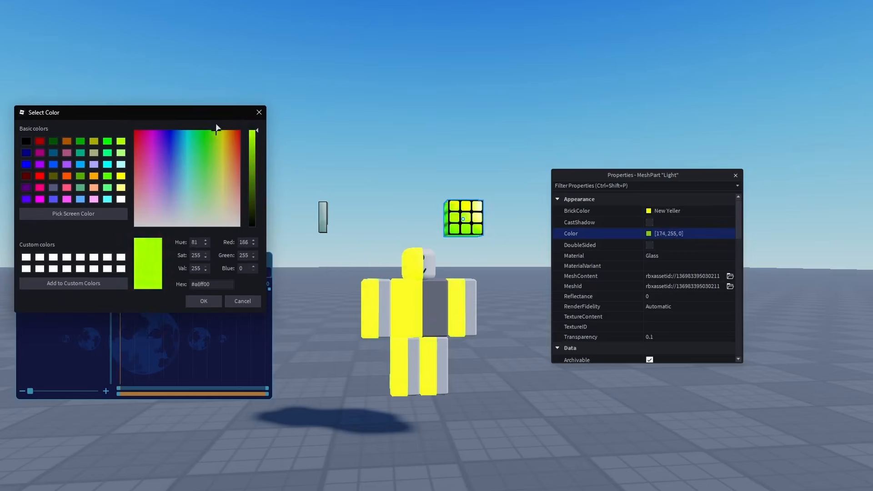
{"action": "left_click_drag", "start_coordinate": [219, 127], "coordinate": [155, 120]}
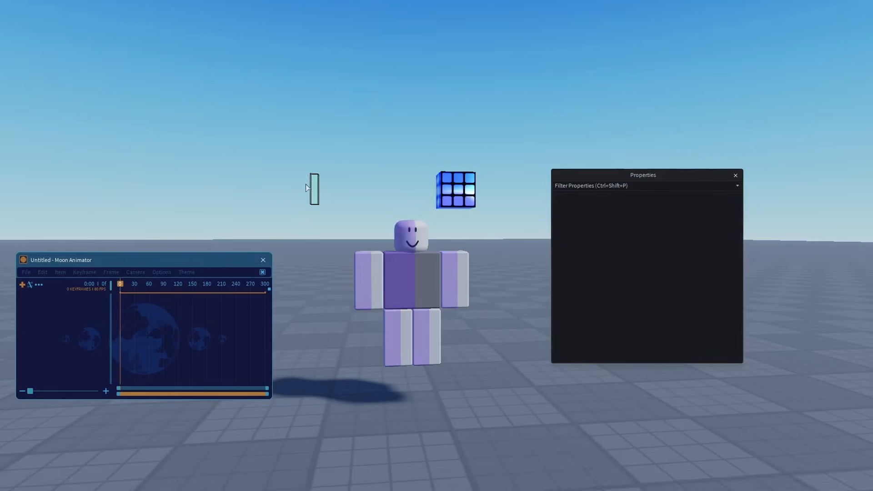
Step: Select the shadow gizmo, then set the Light part's transparency to 0.05
{"action": "left_click", "coordinate": [315, 184]}
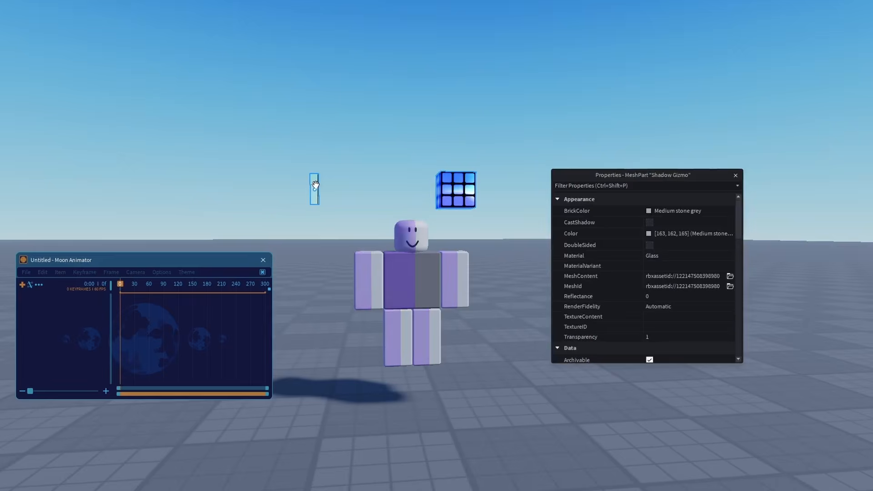
{"action": "left_click", "coordinate": [648, 222]}
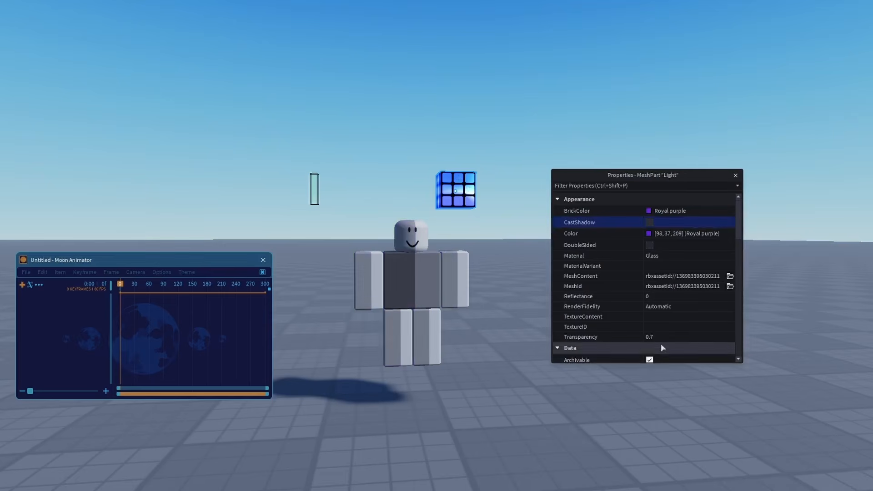
{"action": "type", "text": "0.05"}
{"action": "key", "text": "Return"}
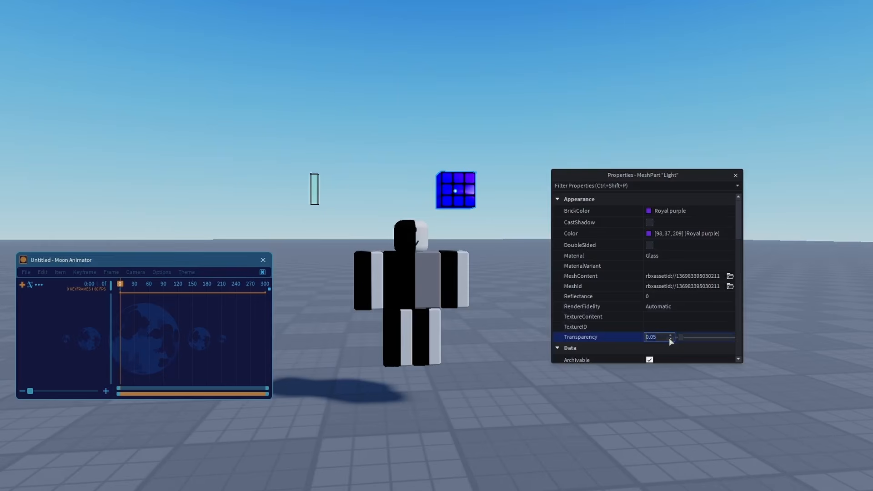
{"action": "left_click", "coordinate": [670, 339]}
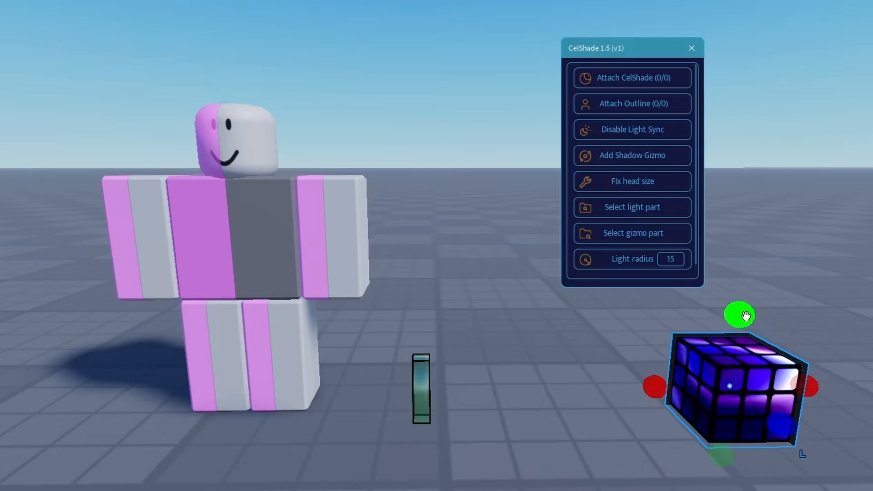
Step: Scale the Light part and change the colour of its Outline part, trying red [255, 0, 0] on the way to a dark tone
{"action": "left_click_drag", "start_coordinate": [737, 312], "coordinate": [779, 318]}
{"action": "left_click", "coordinate": [800, 245]}
{"action": "left_click", "coordinate": [115, 257]}
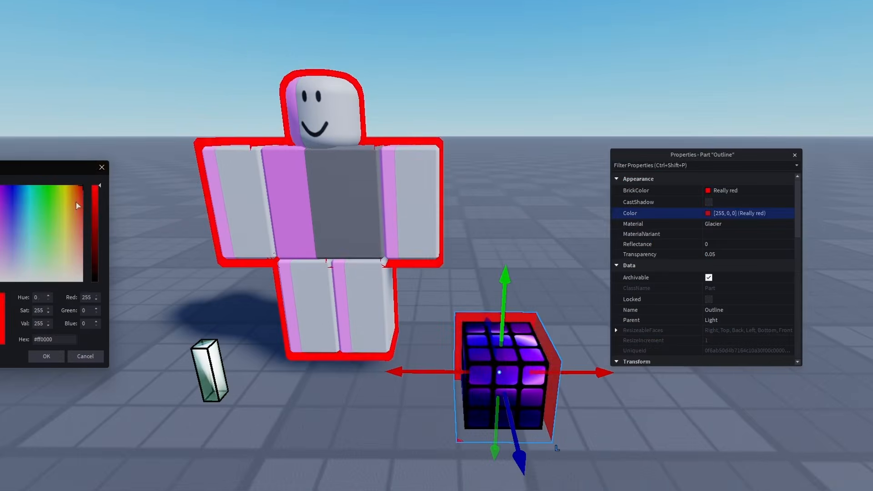
{"action": "mouse_move", "coordinate": [84, 132]}
{"action": "left_mouse_down"}
{"action": "mouse_move", "coordinate": [11, 132]}
{"action": "mouse_move", "coordinate": [70, 136]}
{"action": "left_mouse_up"}
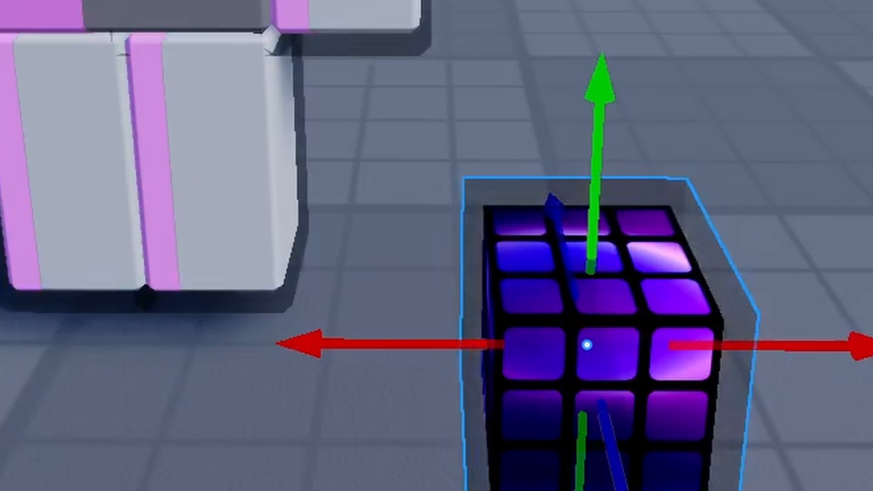
{"action": "key", "text": "ctrl+3"}
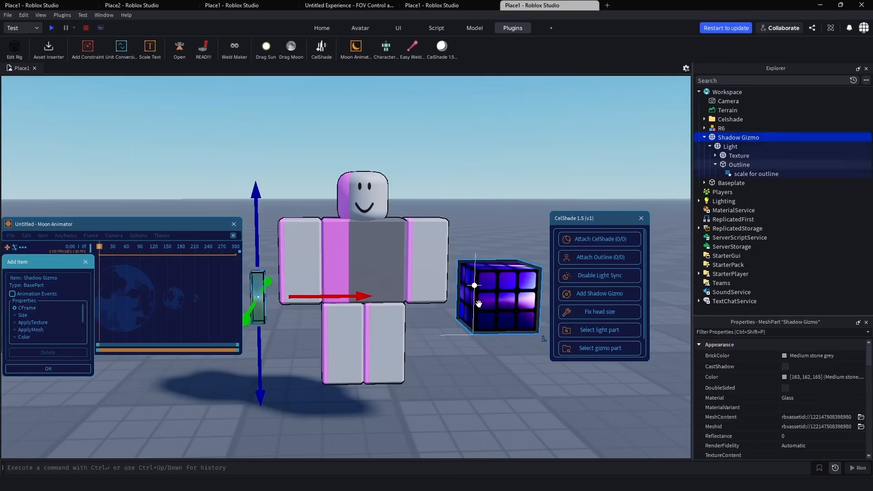
Step: Add the Shadow Gizmo with its CFrame and the "scale for outline" mesh with its Scale property as items in the Moon Animator file
{"action": "left_click", "coordinate": [64, 369]}
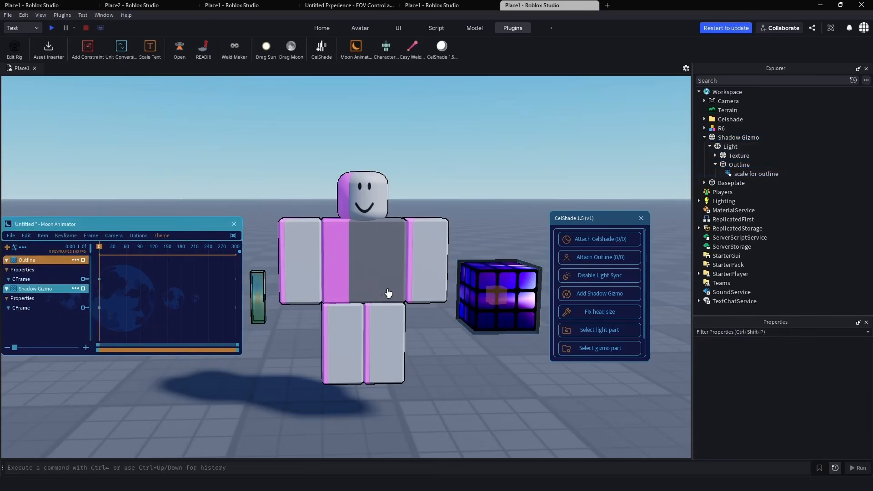
{"action": "left_click", "coordinate": [8, 248]}
{"action": "left_click", "coordinate": [739, 164]}
{"action": "left_click", "coordinate": [737, 174]}
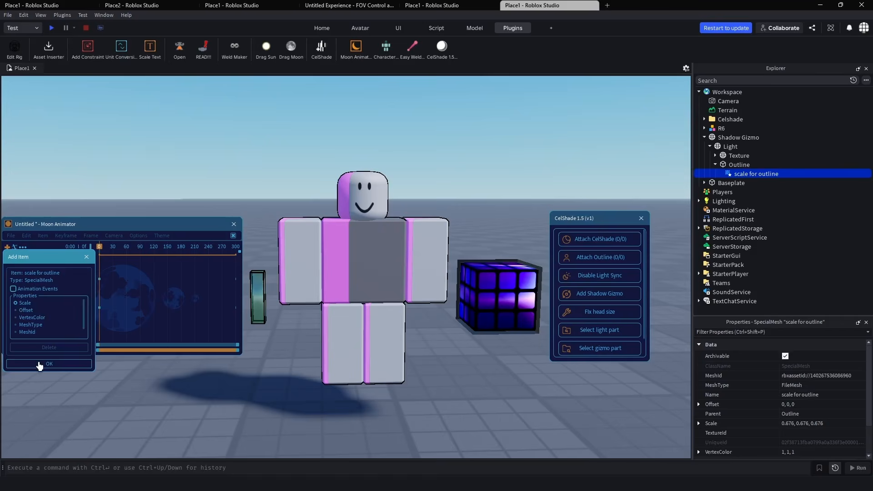
{"action": "left_click", "coordinate": [39, 364]}
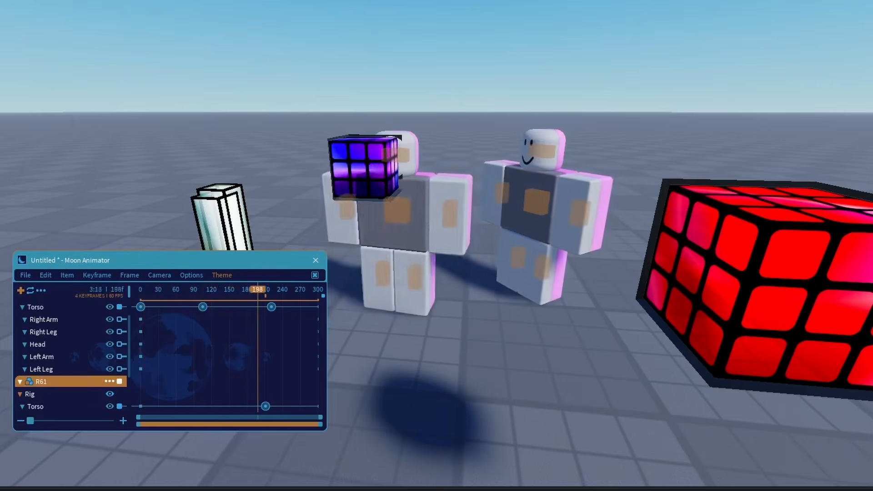
Step: Move the dark sphere part along its green axis and rotate the thin gizmo beside the leg of the red character
{"action": "key", "text": "ctrl+h"}
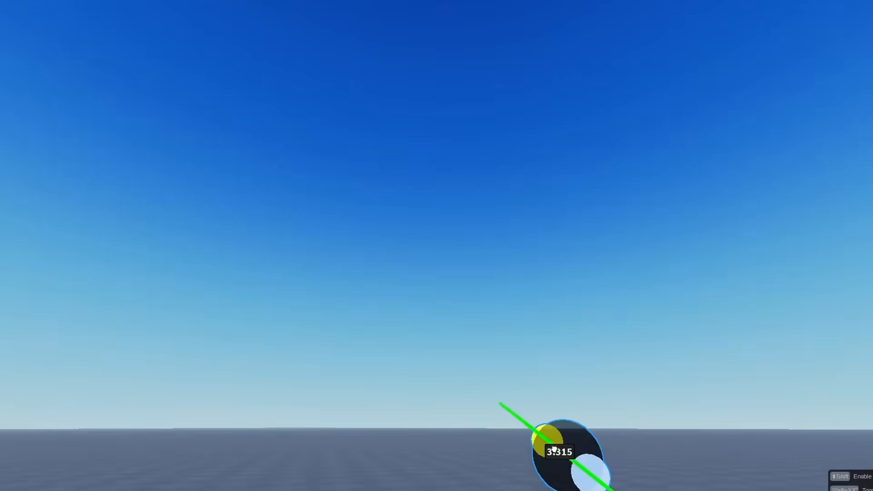
{"action": "left_click_drag", "start_coordinate": [554, 449], "coordinate": [551, 447]}
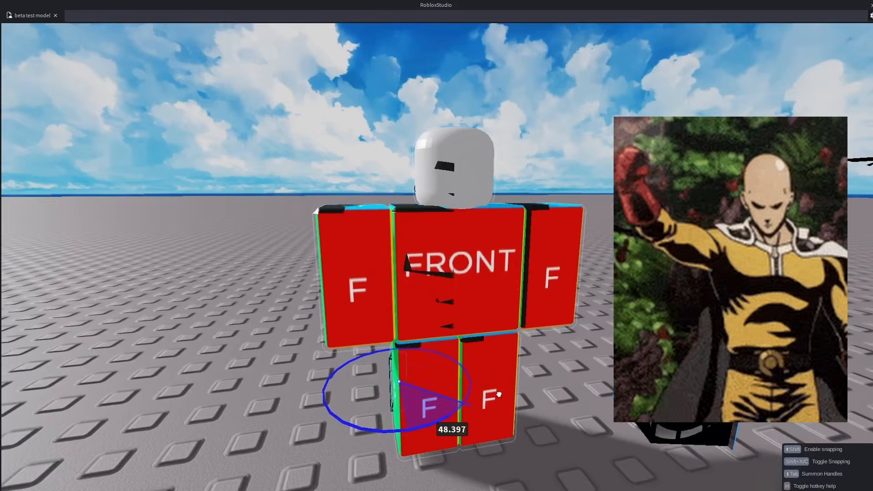
{"action": "left_click_drag", "start_coordinate": [409, 319], "coordinate": [208, 356]}
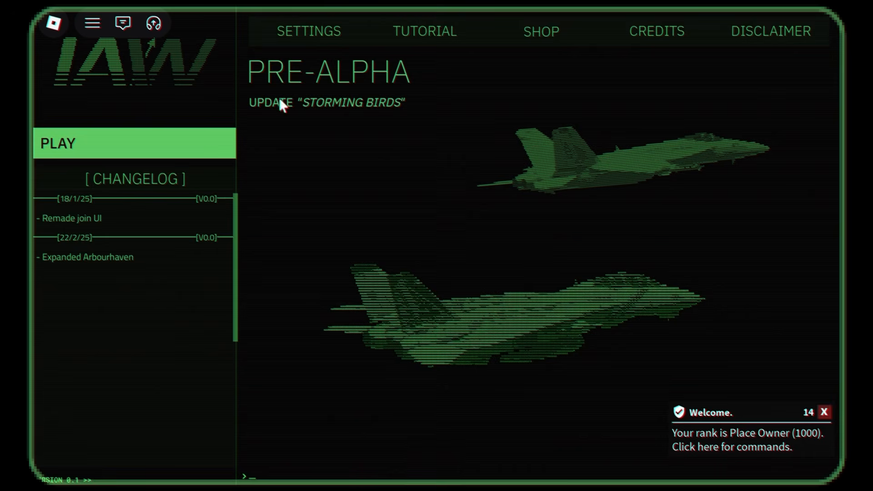
{"action": "left_click", "coordinate": [179, 144]}
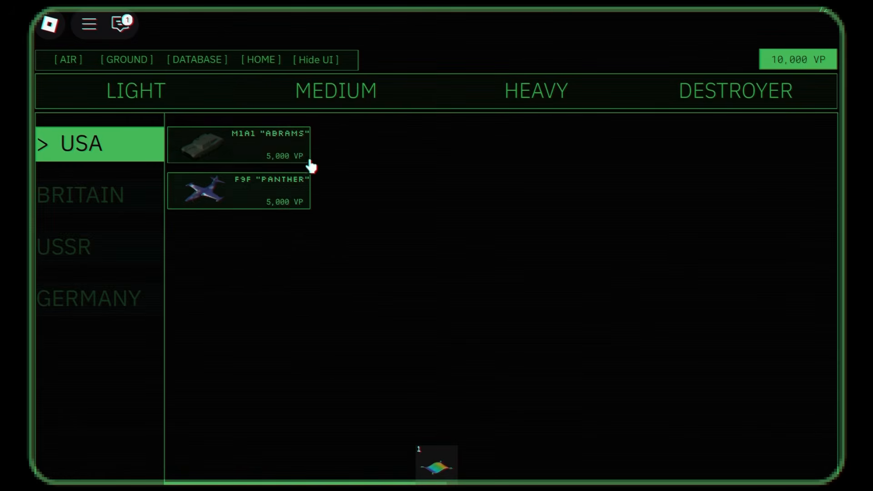
{"action": "left_click", "coordinate": [307, 175]}
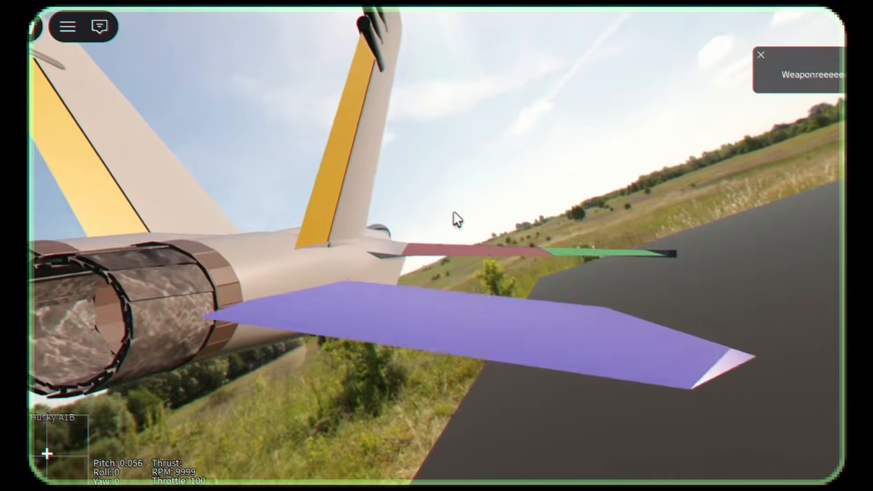
{"action": "key", "text": "a"}
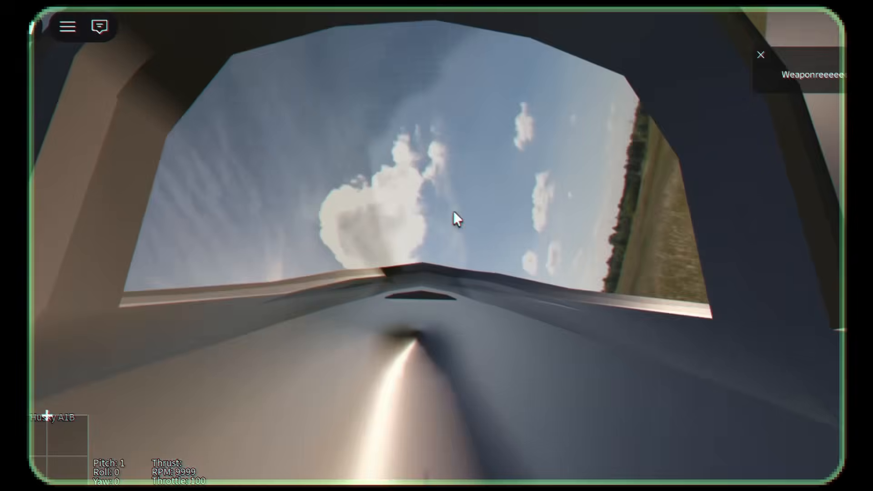